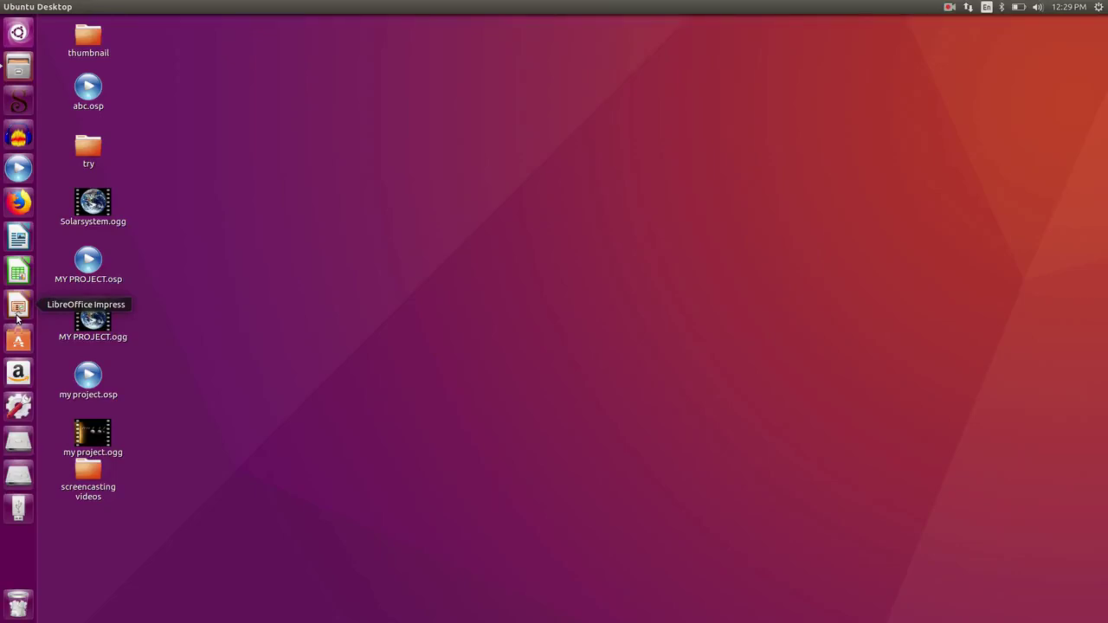
- Start a new Impress presentation with a Title Only slide titled 'OUR UNIVERSE', then select the title text
left_click(18, 307)
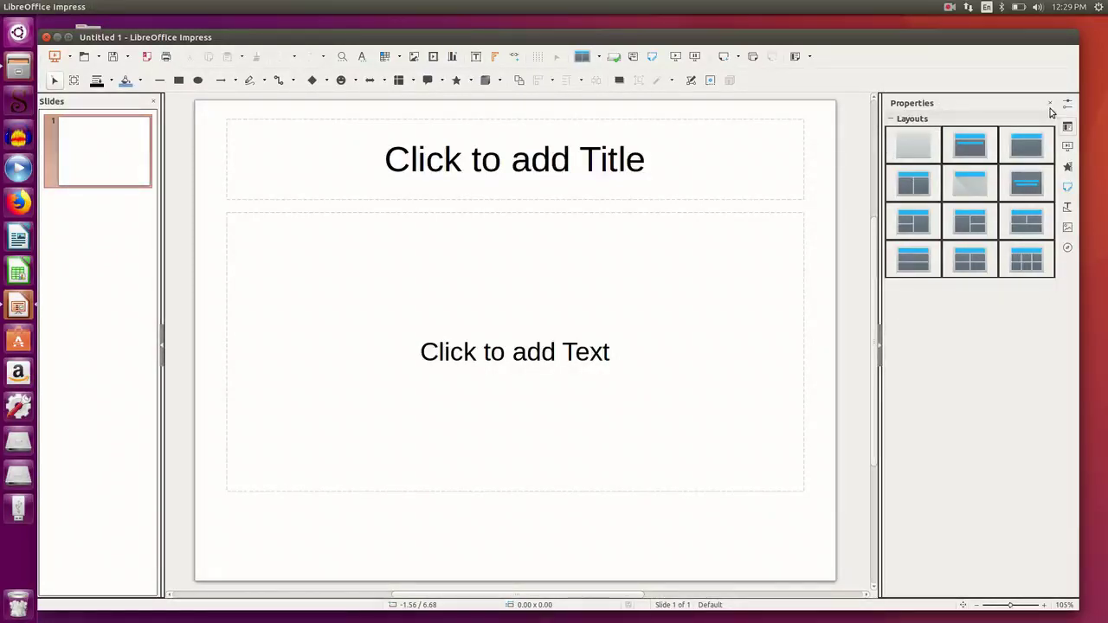
left_click(980, 181)
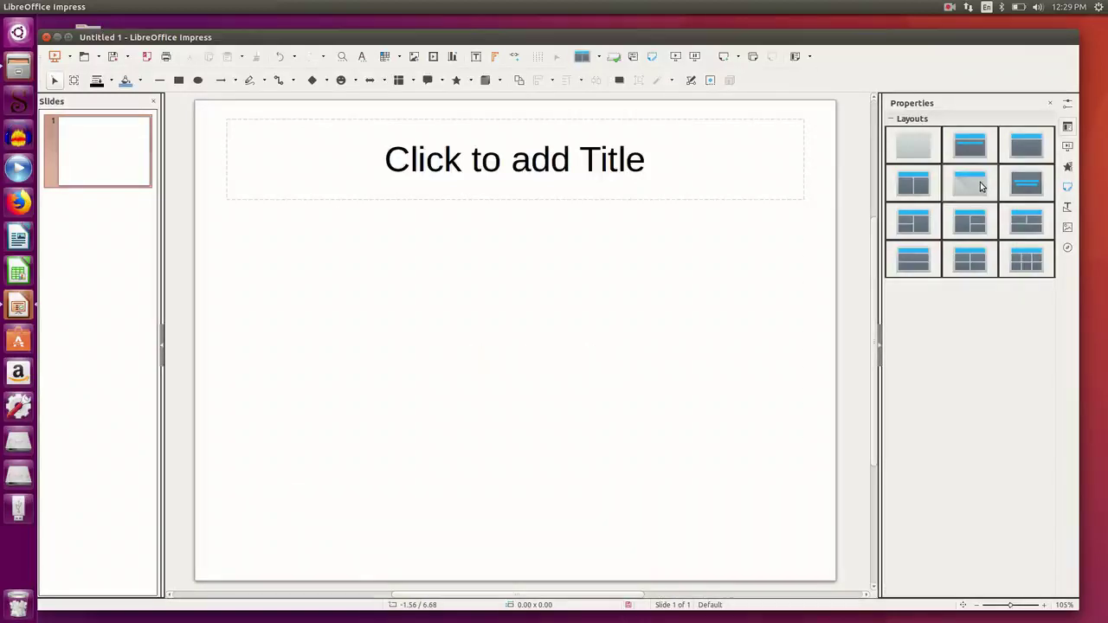
left_click(457, 156)
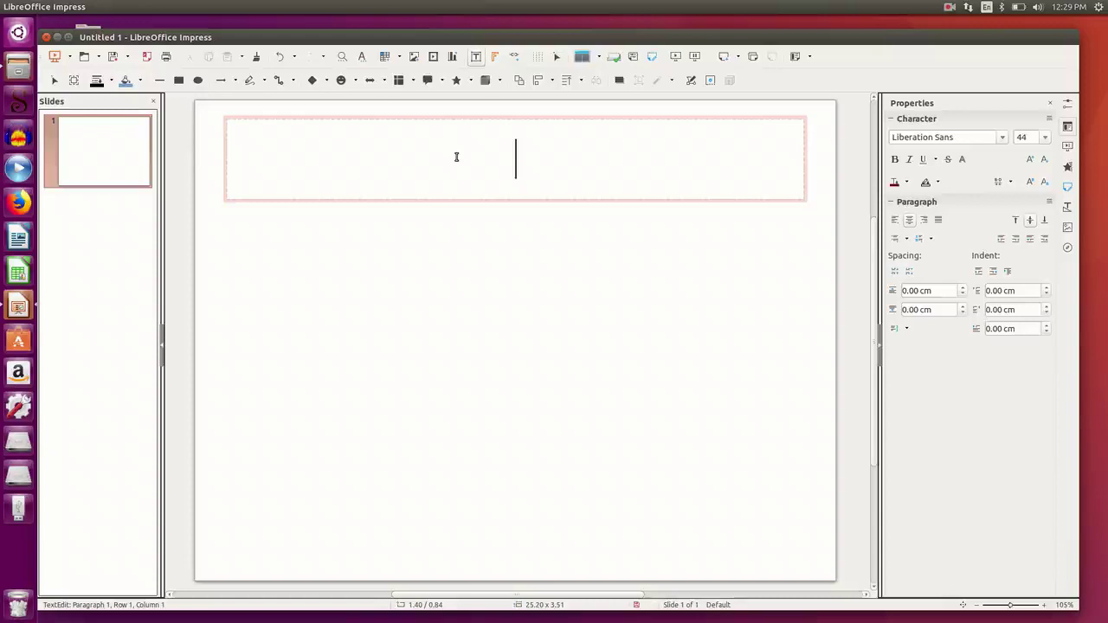
type("OU")
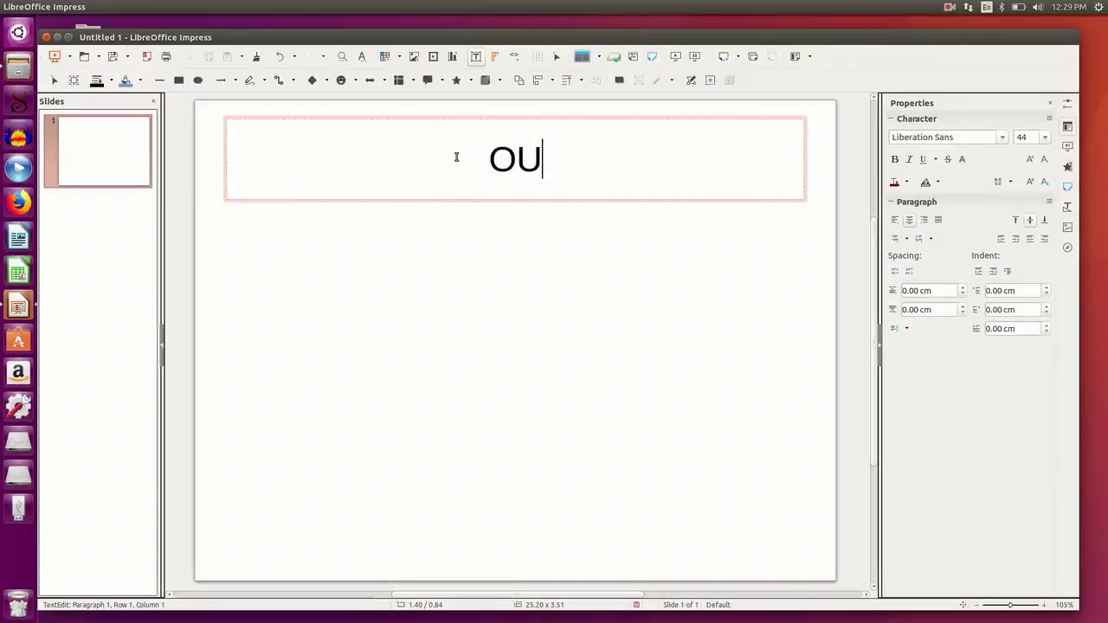
type("R ")
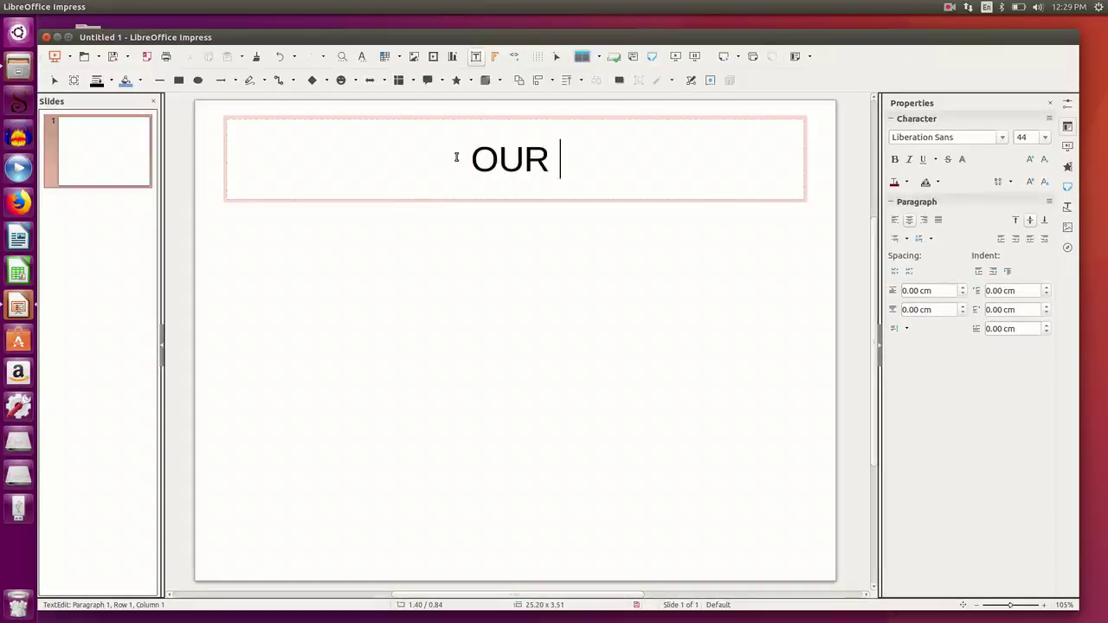
type("UNIVERSE")
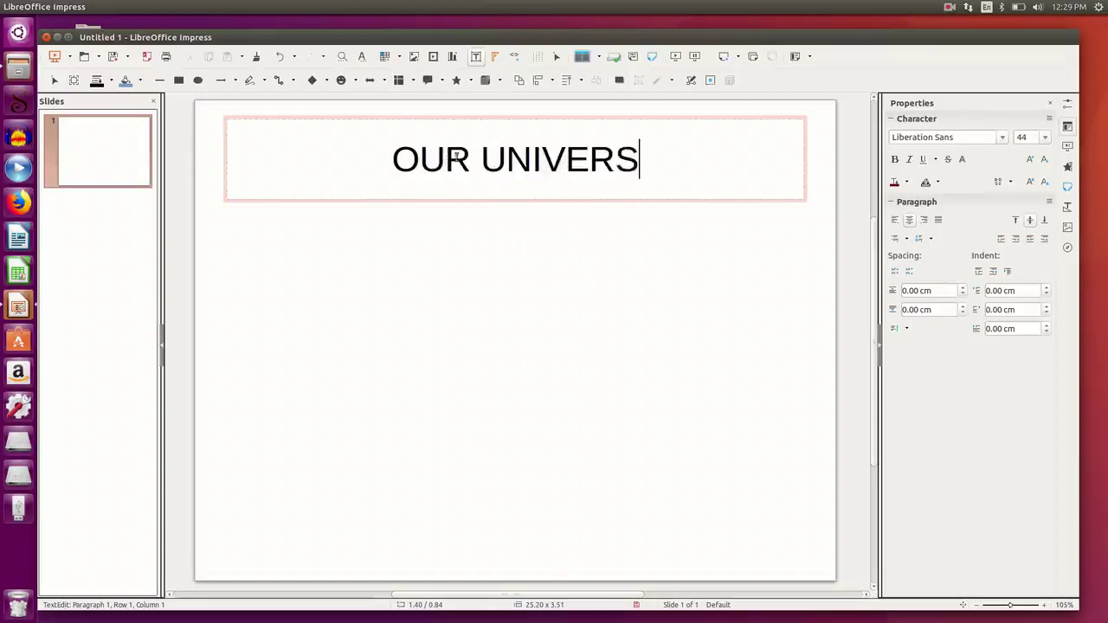
left_click(379, 159)
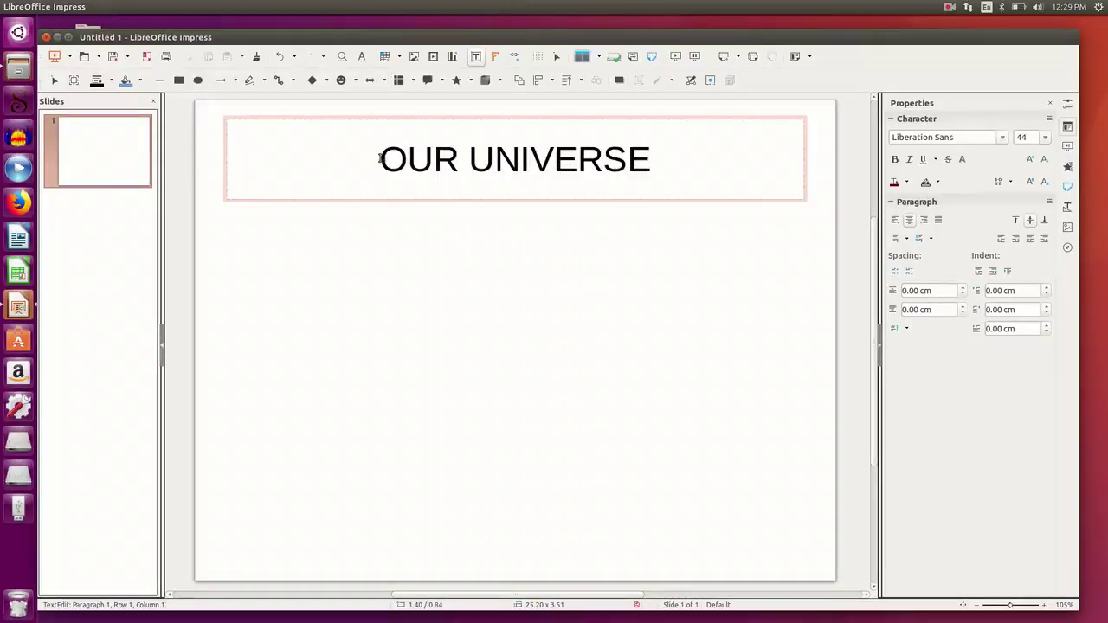
left_click_drag(378, 158, 659, 162)
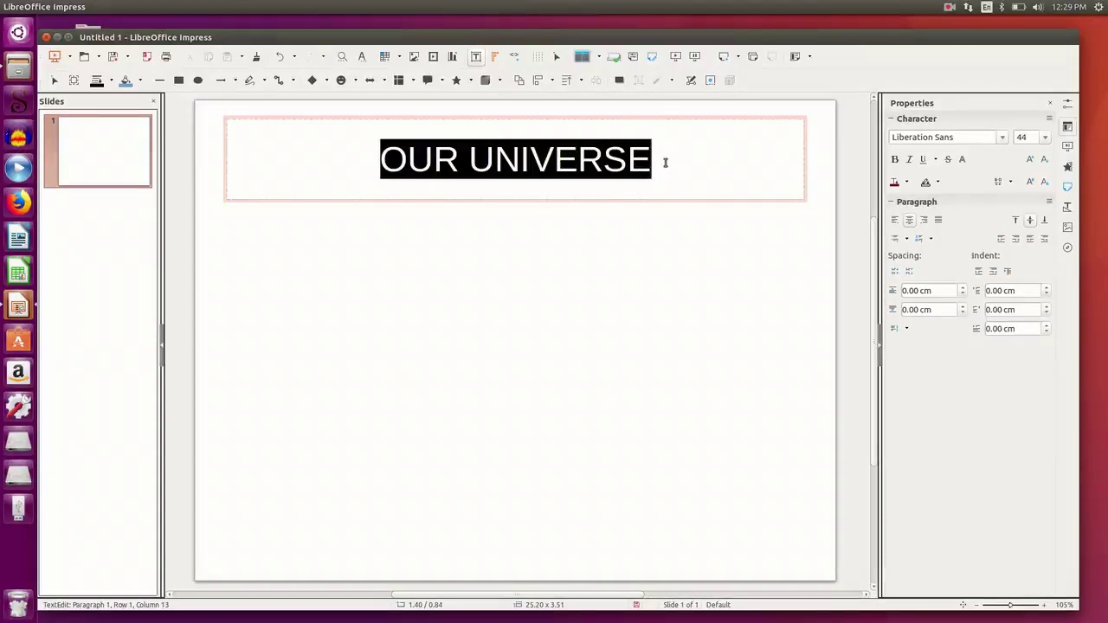
- Format the title as bold Marked Fool, size 54, in dark red
left_click(1002, 138)
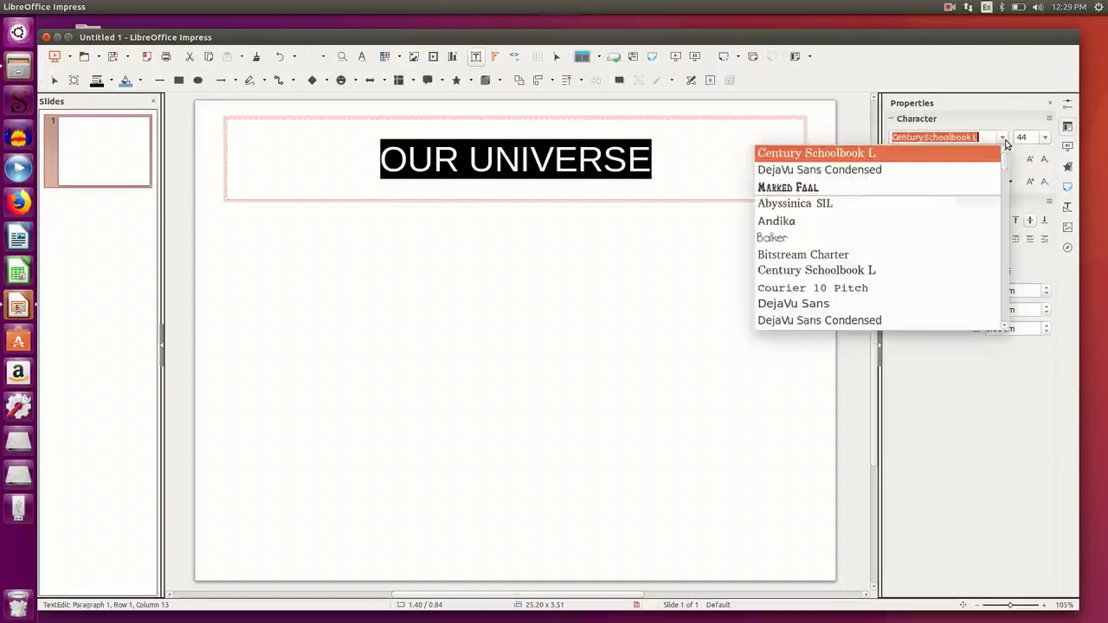
left_click(848, 188)
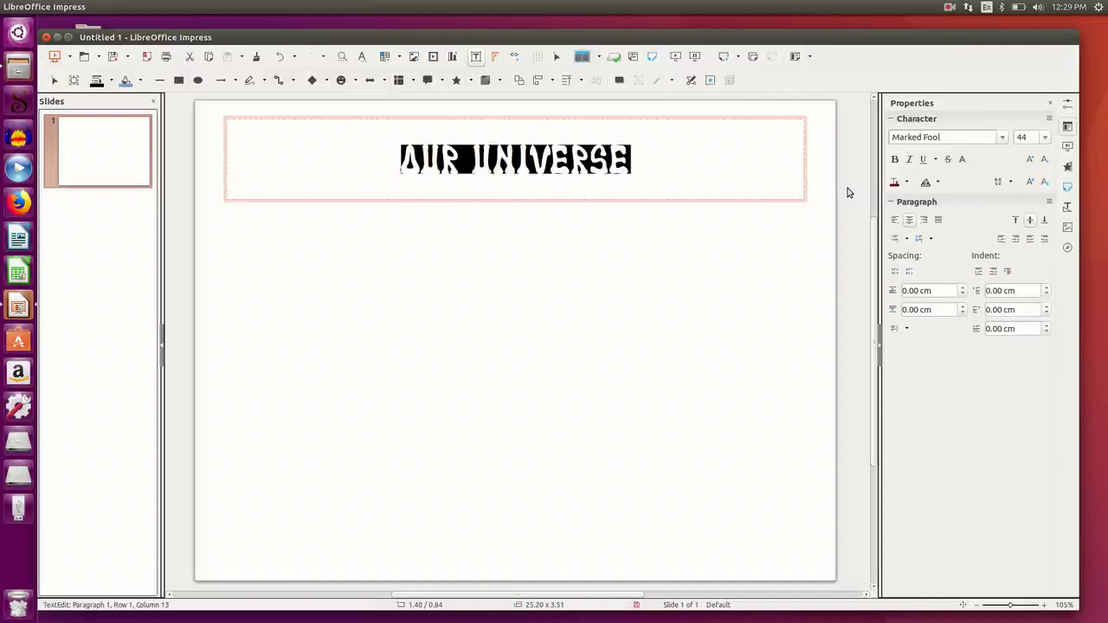
left_click(895, 160)
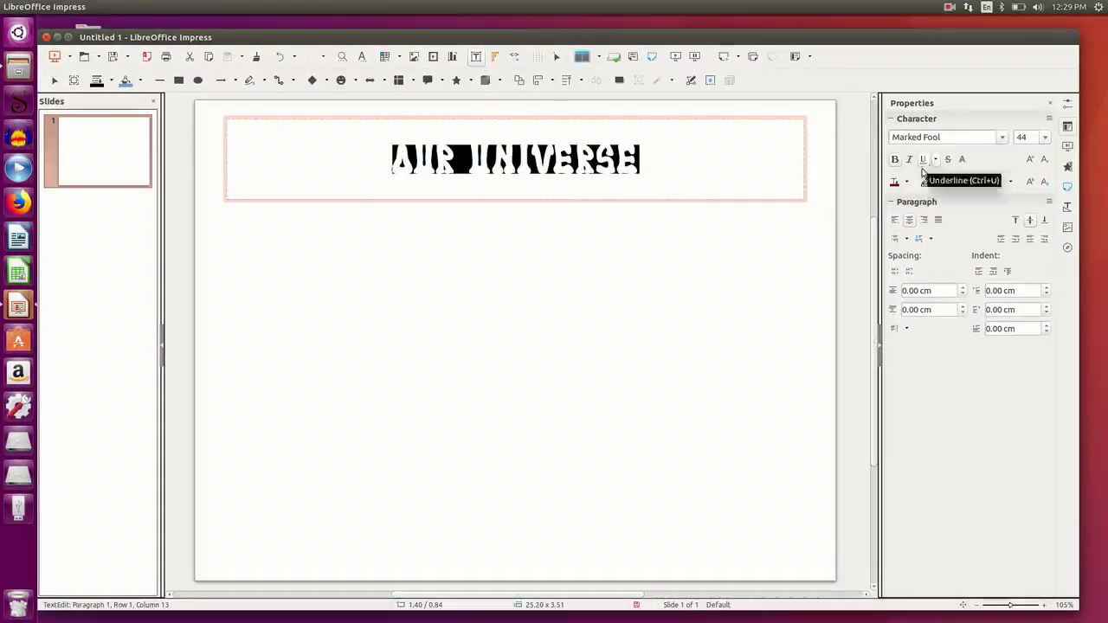
left_click(906, 182)
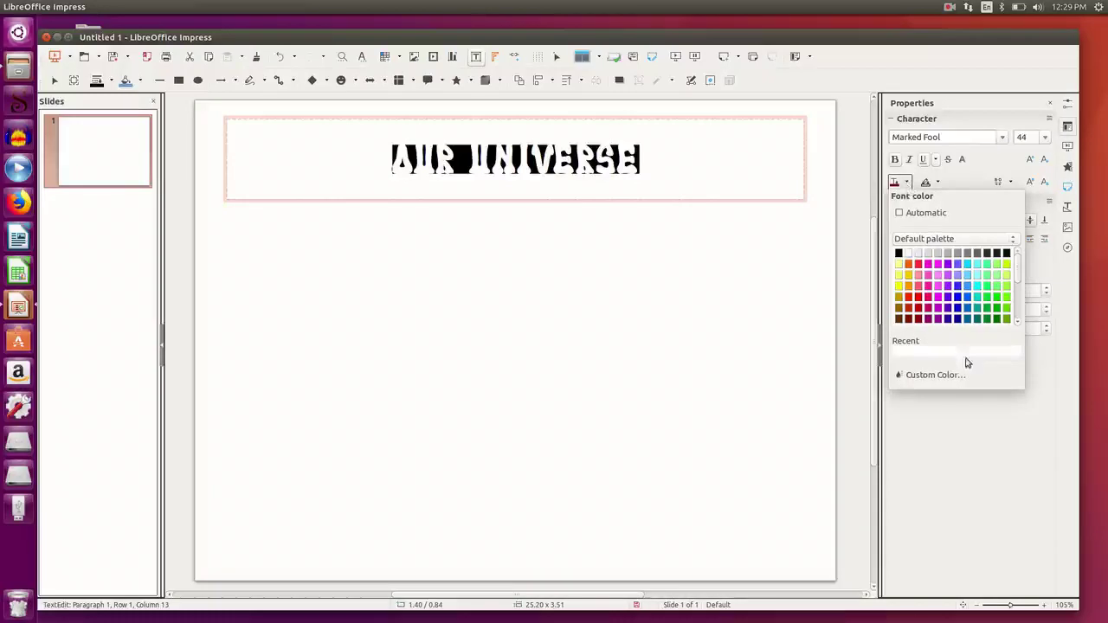
left_click(919, 318)
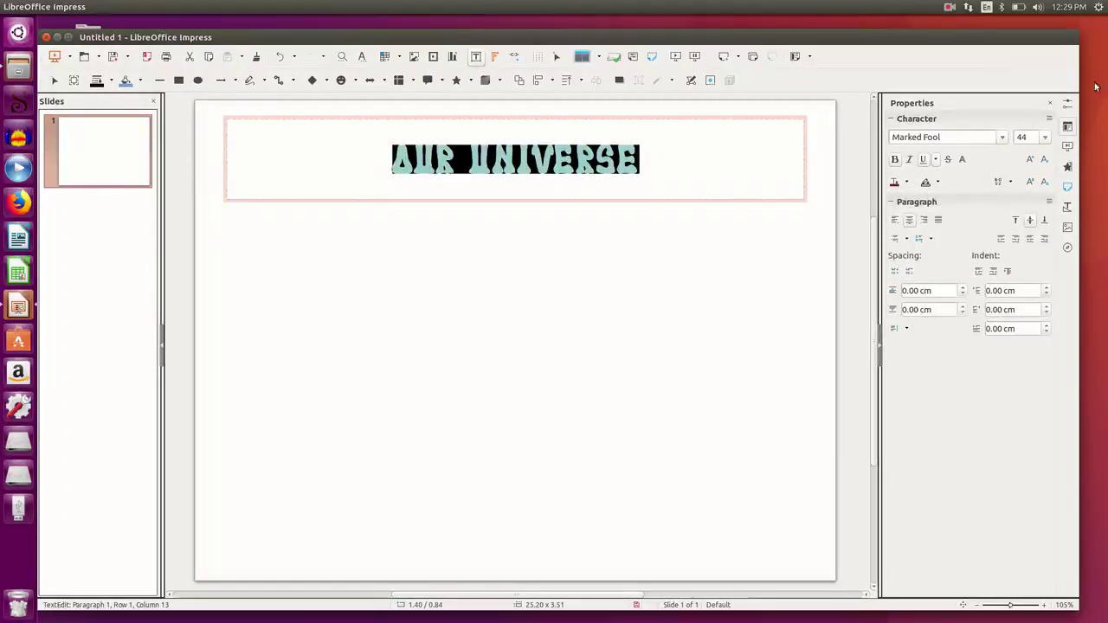
left_click(1044, 137)
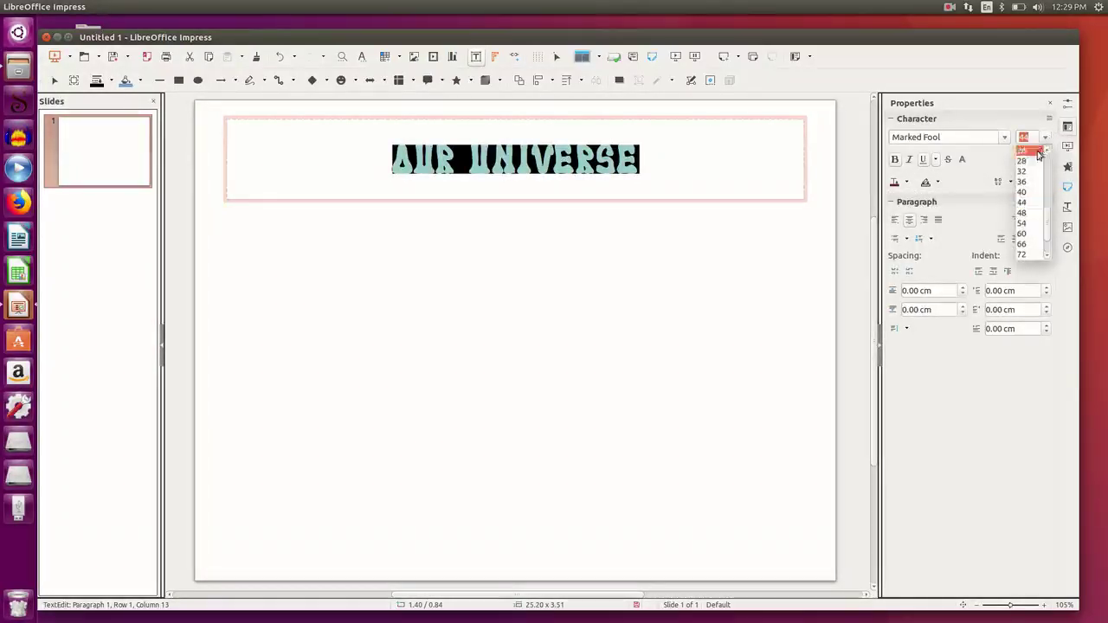
left_click(1034, 222)
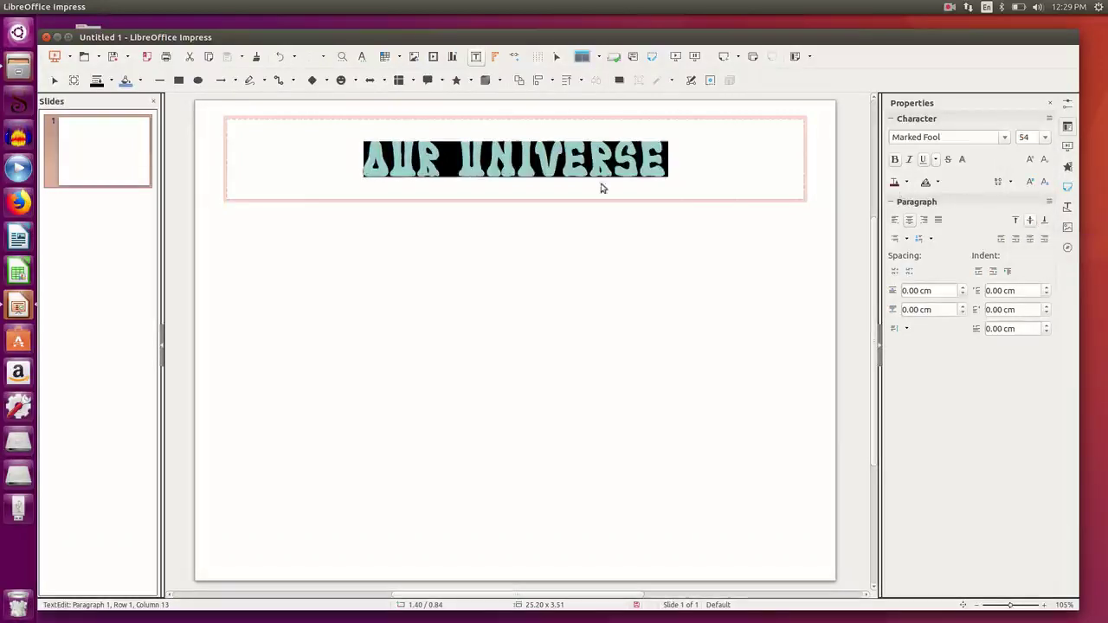
- Move the OUR UNIVERSE title box down to the middle of the slide
left_click(562, 277)
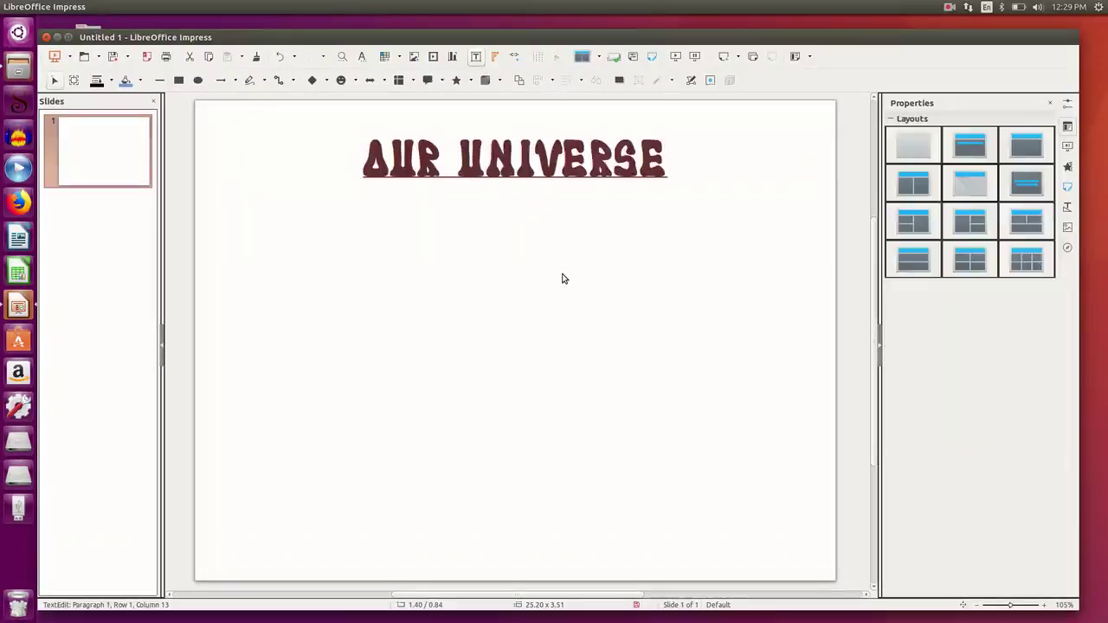
left_click(564, 158)
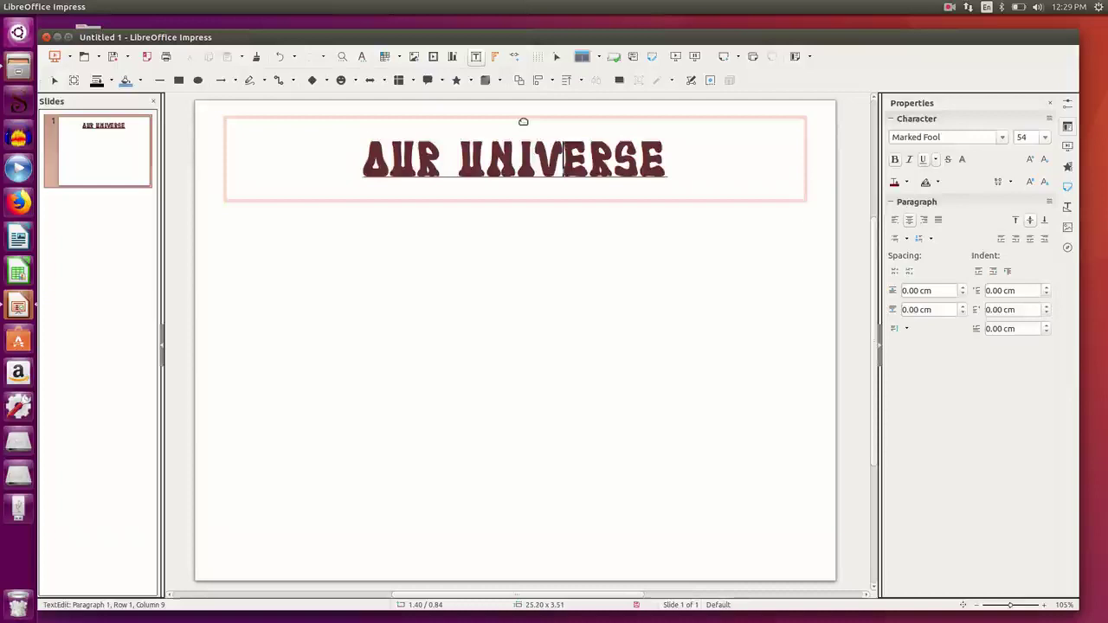
left_click_drag(522, 121, 541, 287)
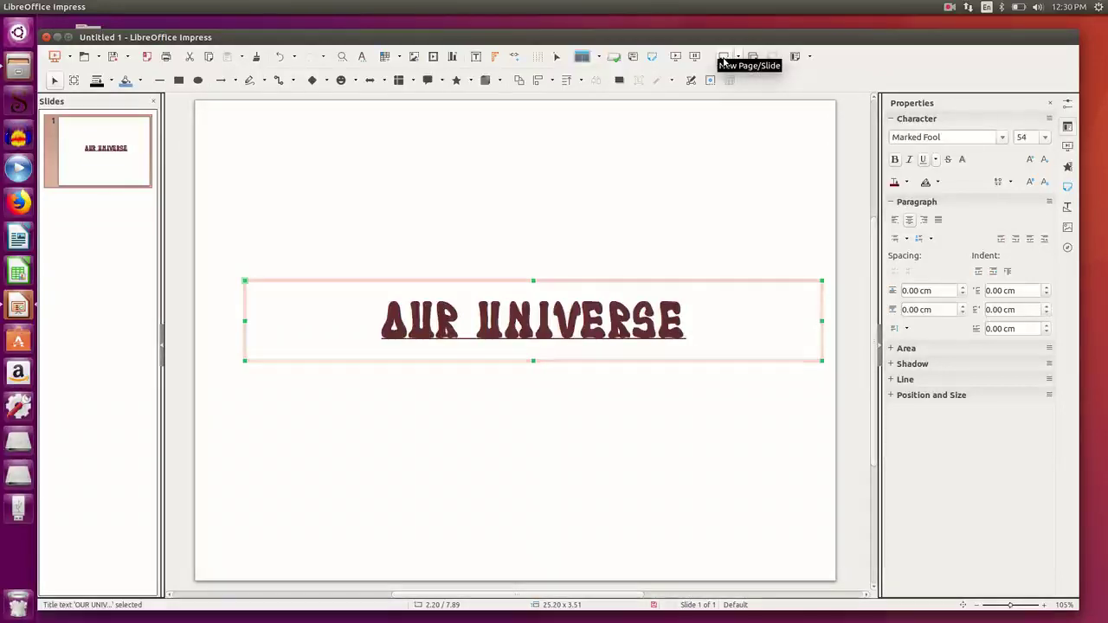
- Add a second Title and Content slide titled 'Solar System', fixing the typo
left_click(724, 57)
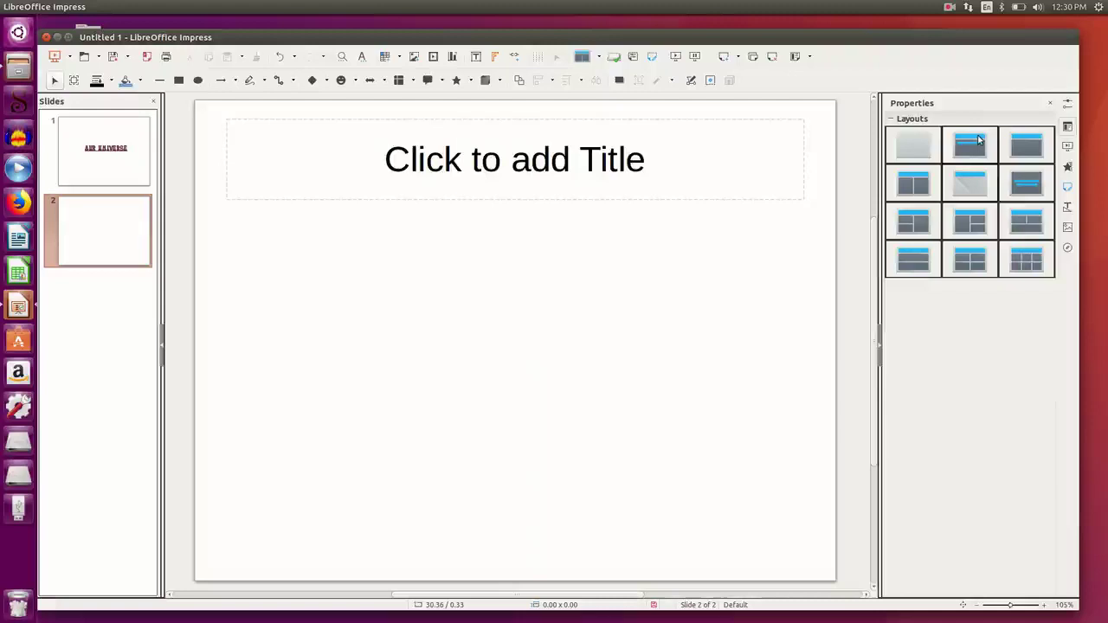
left_click(1029, 144)
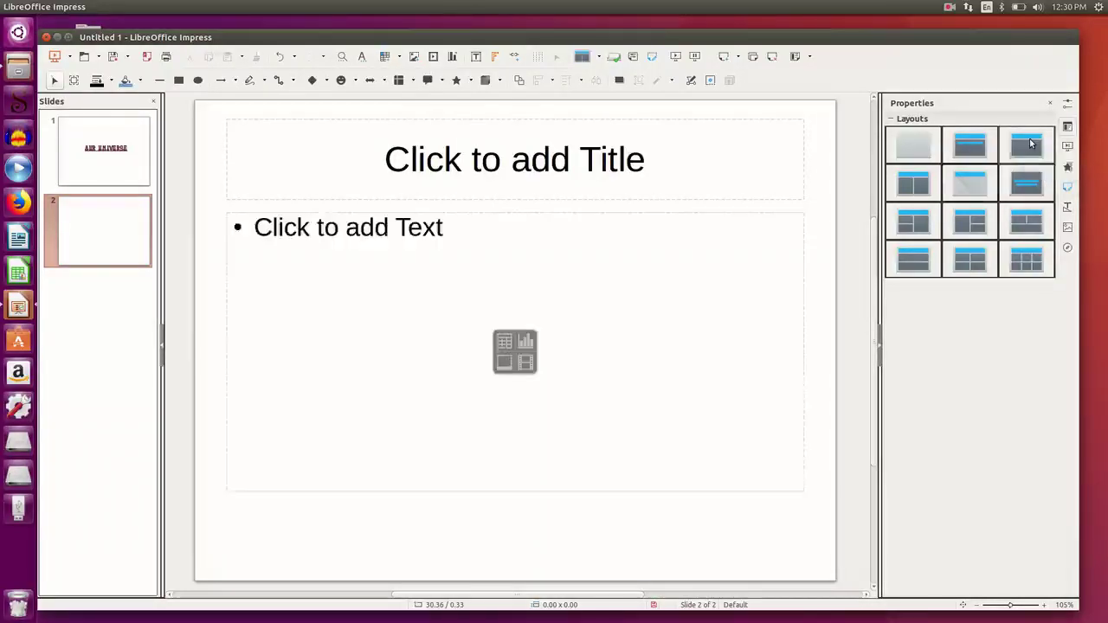
left_click(416, 158)
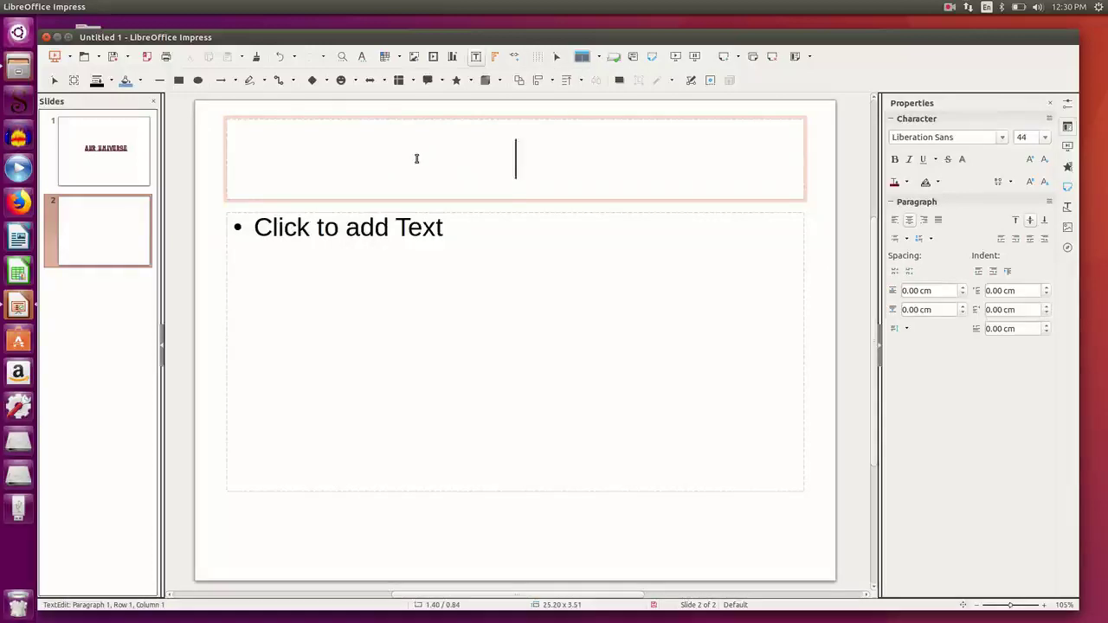
type("So")
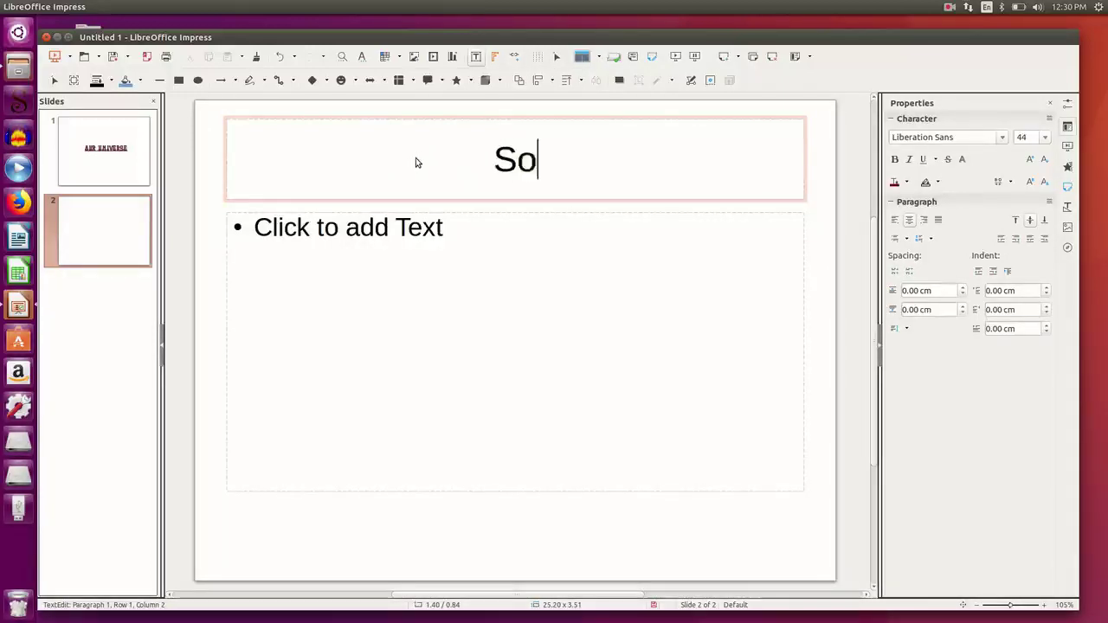
type("lar Syt")
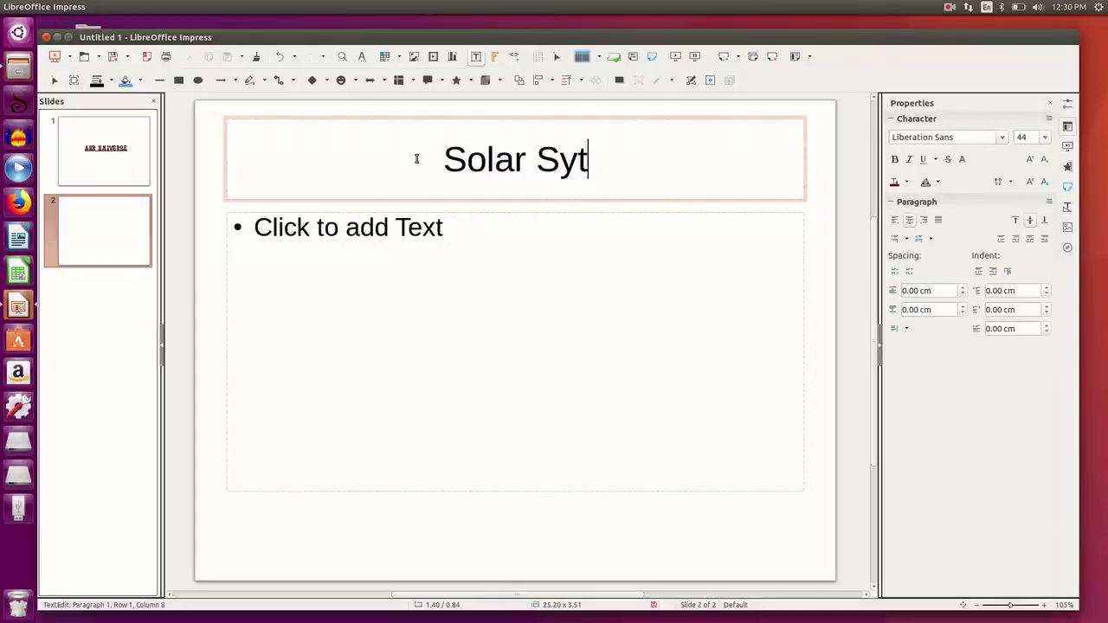
key("BackSpace")
type("stem")
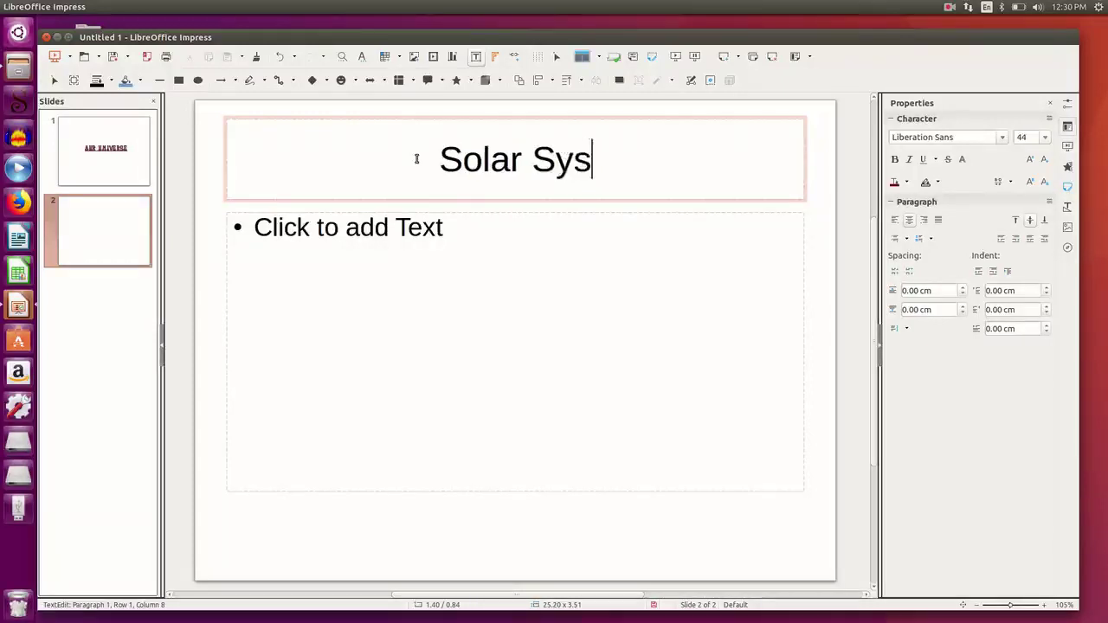
- Type bullets 'There are 9 planets' and 'They revolve around the sun Mercury is teh closest planet.'
left_click(258, 227)
type("Th")
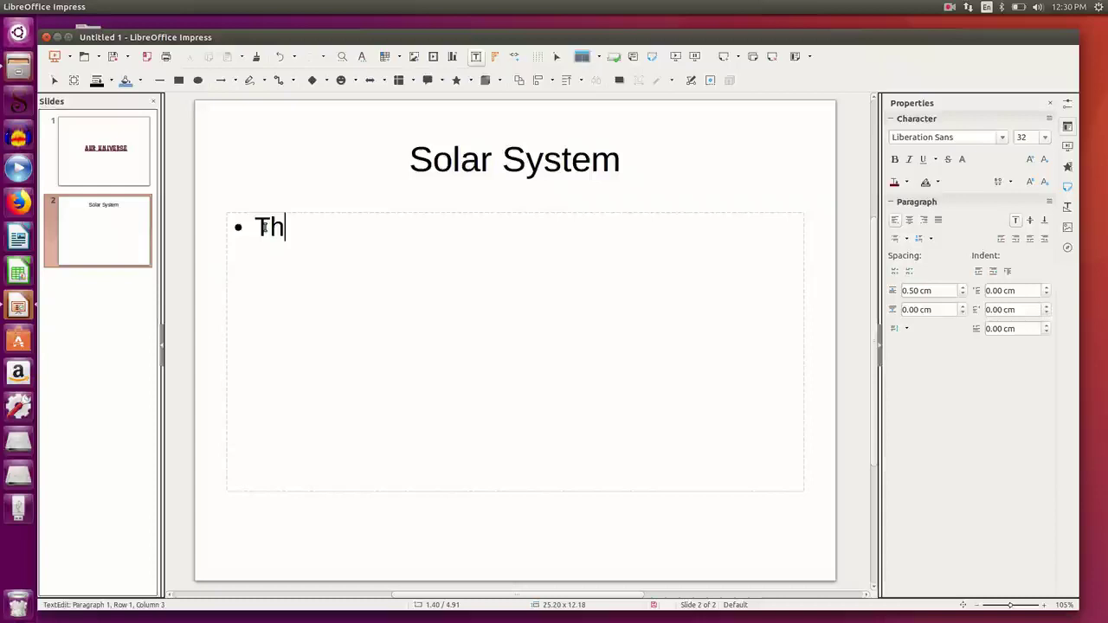
type("ere are 9")
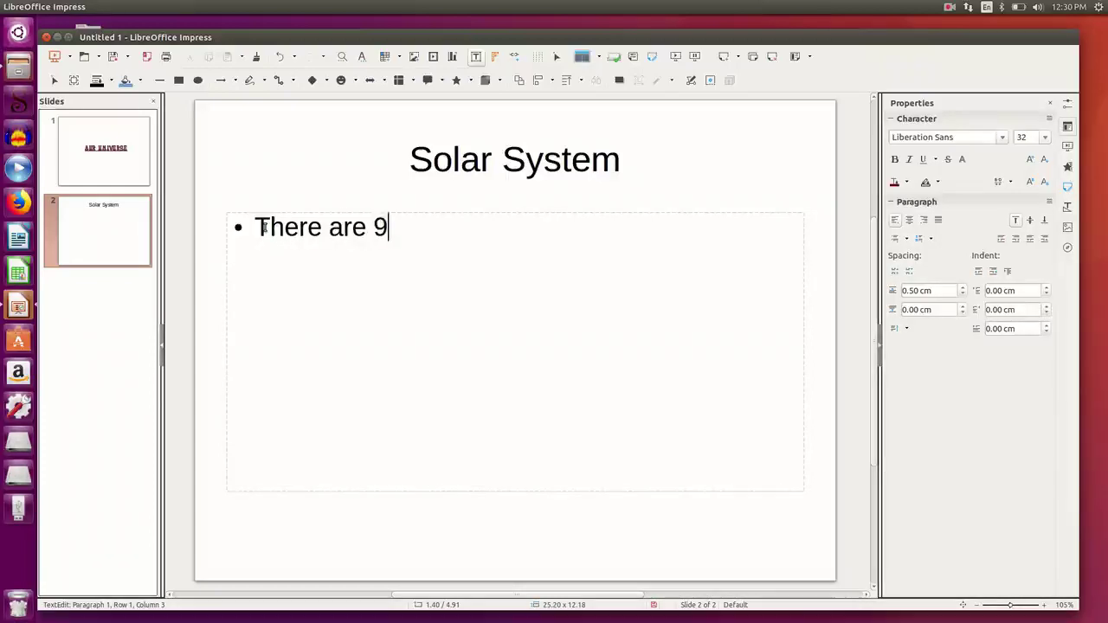
type(" planets")
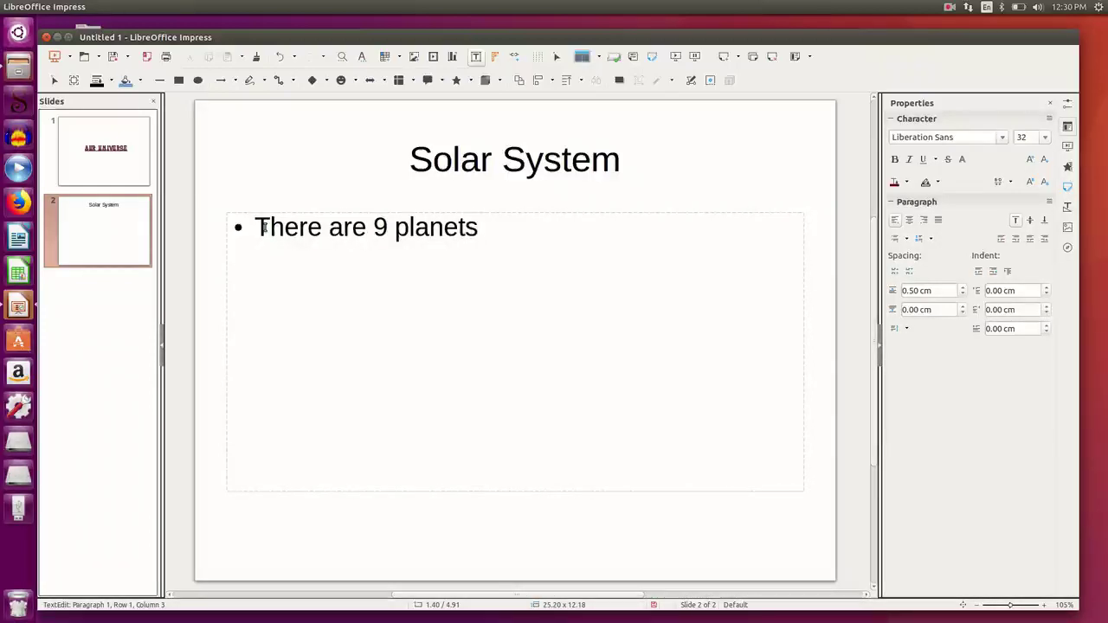
key("Return")
type("They revo")
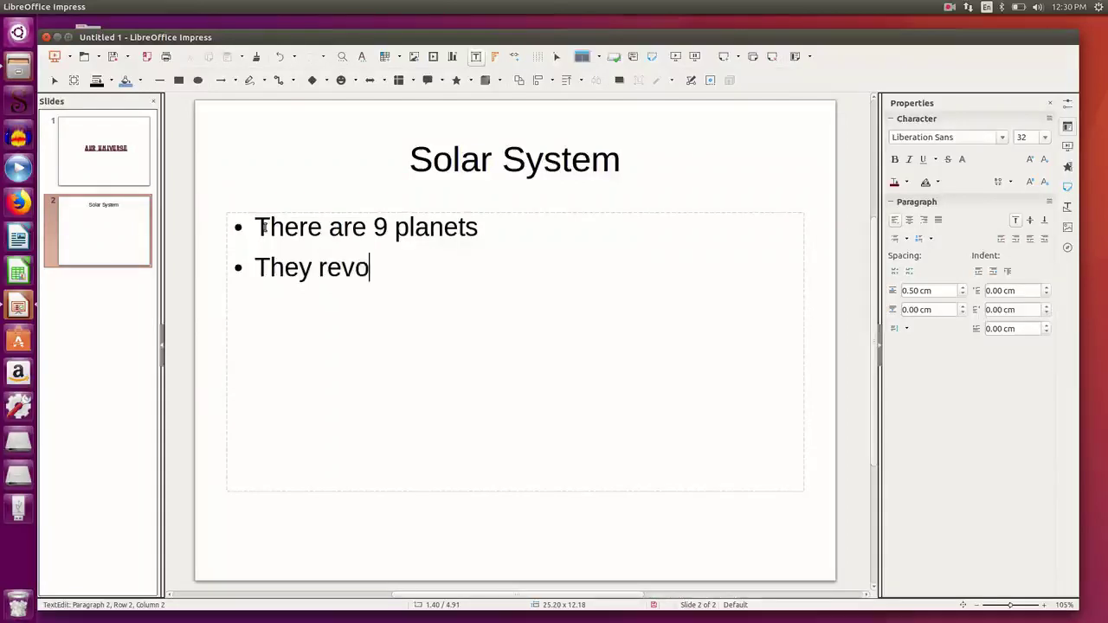
type("lve arou")
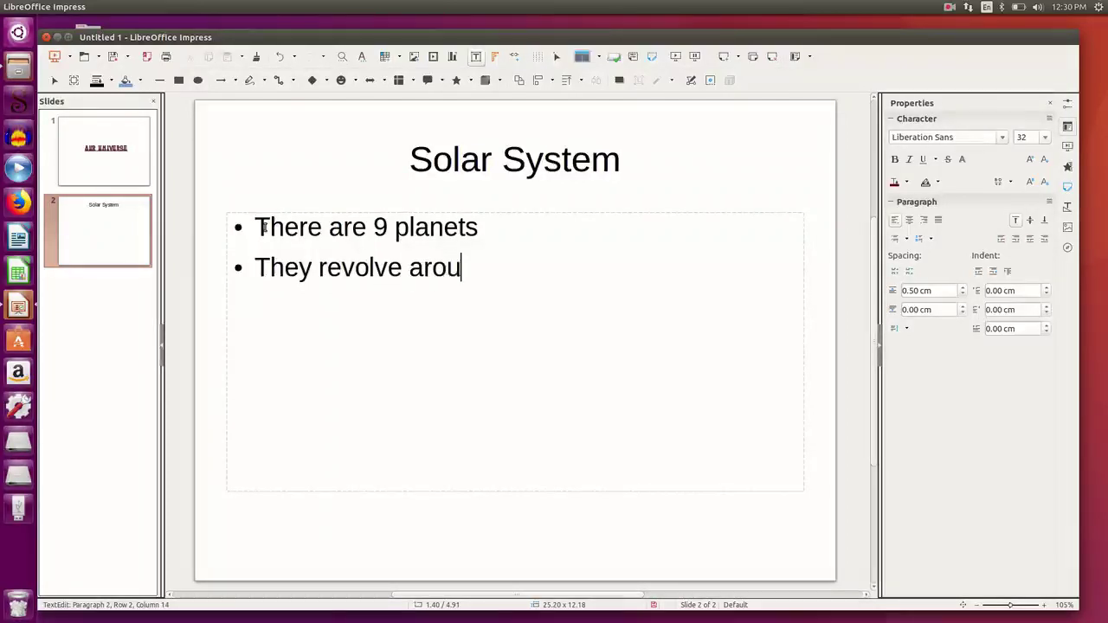
type("nd the sun ")
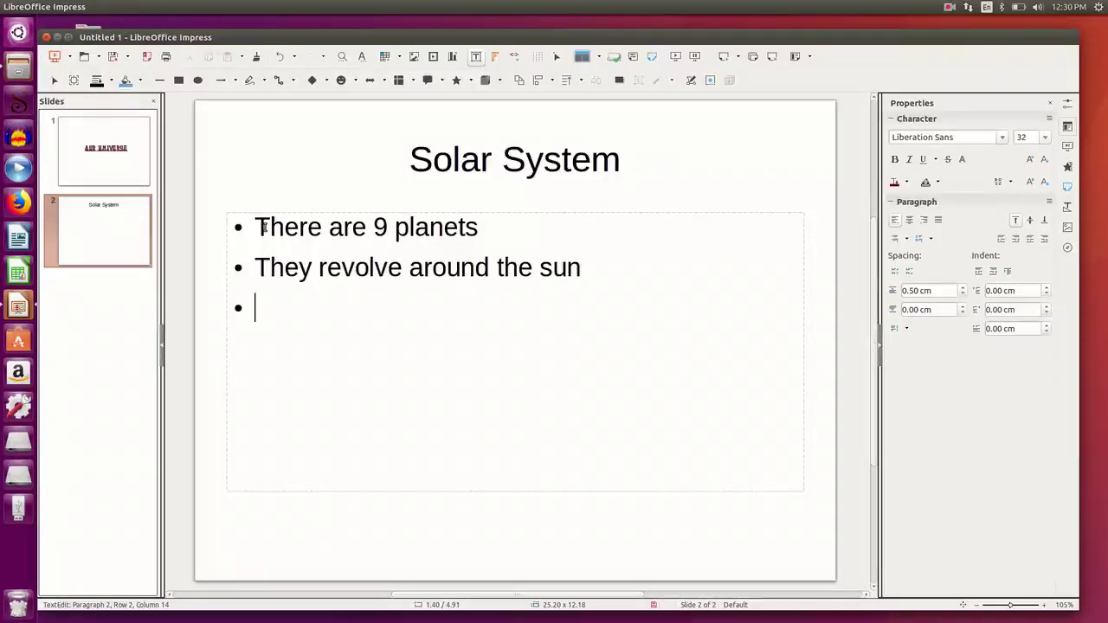
type("Mercury ")
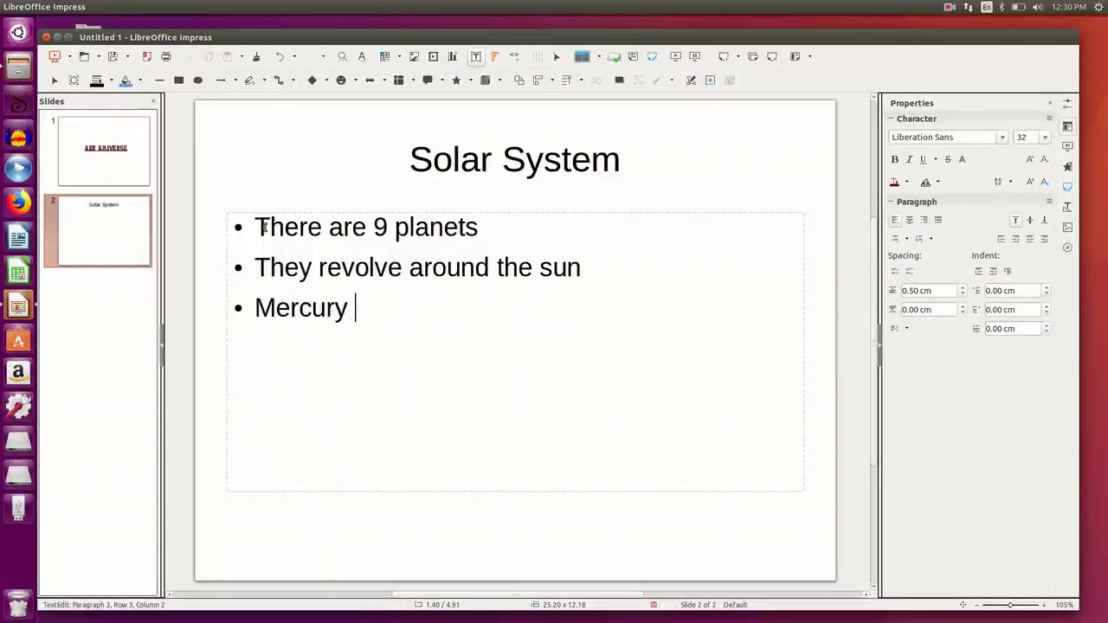
type("is teh close")
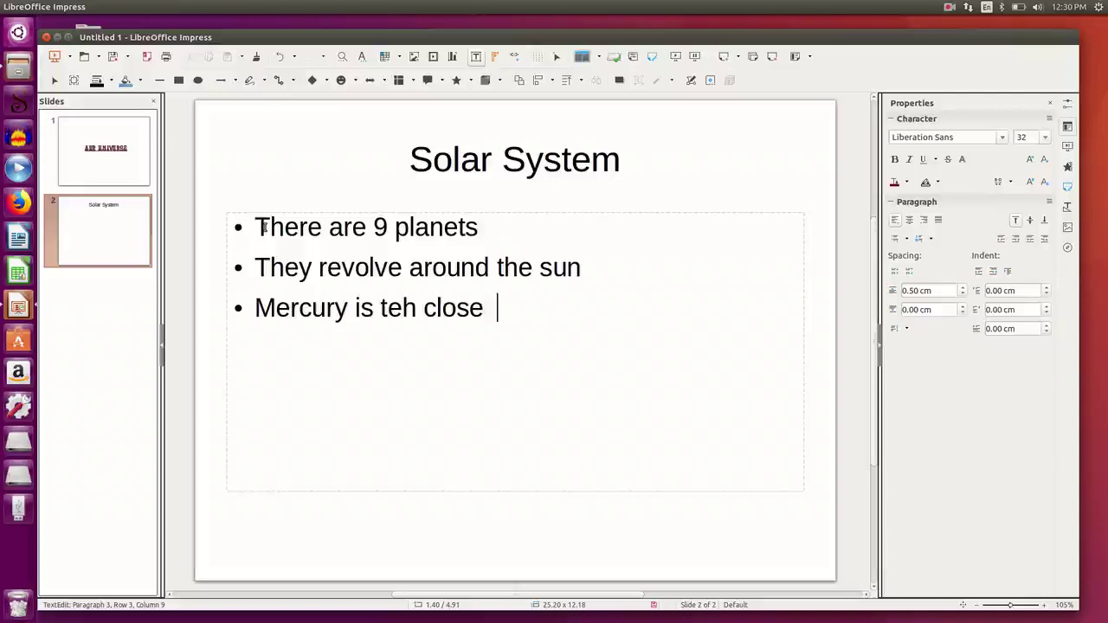
type("st planet")
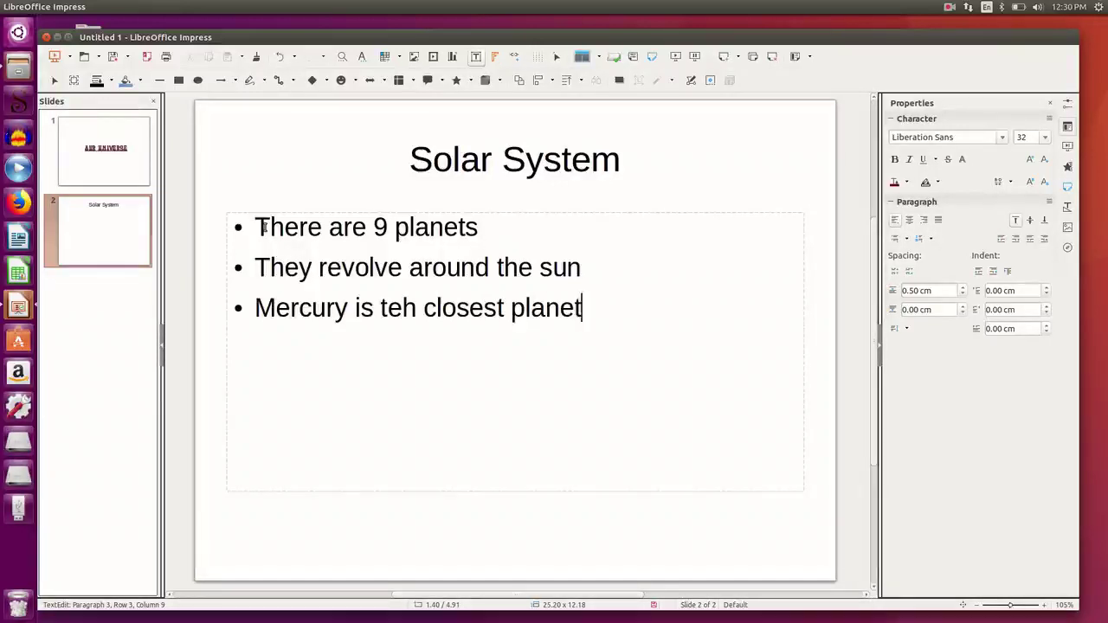
type(".")
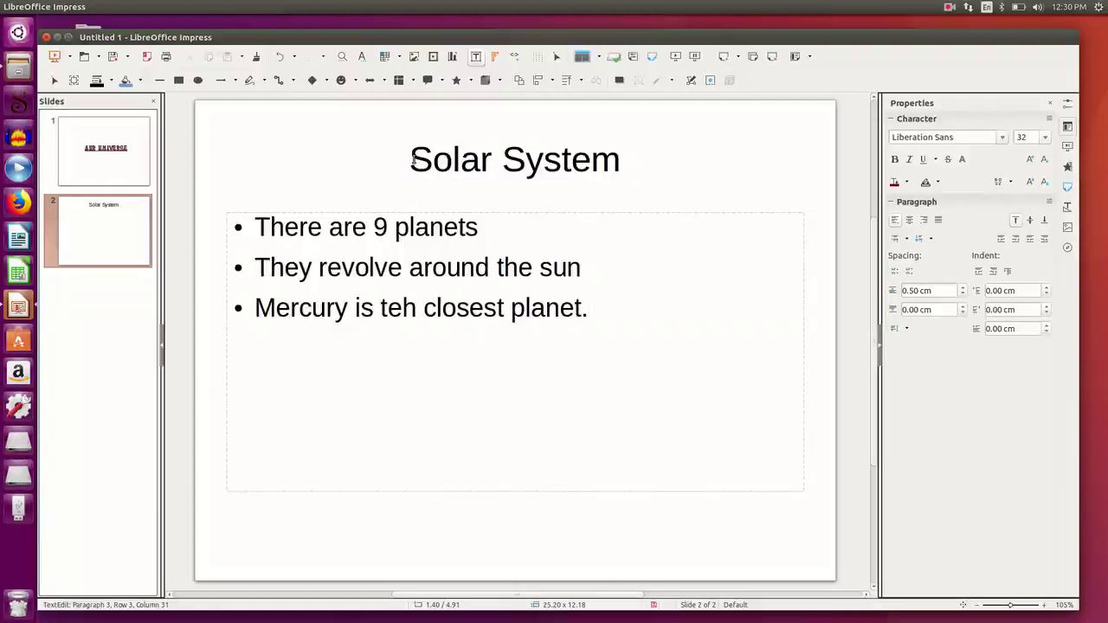
- Underline the 'Solar System' title on slide 2
left_click(414, 161)
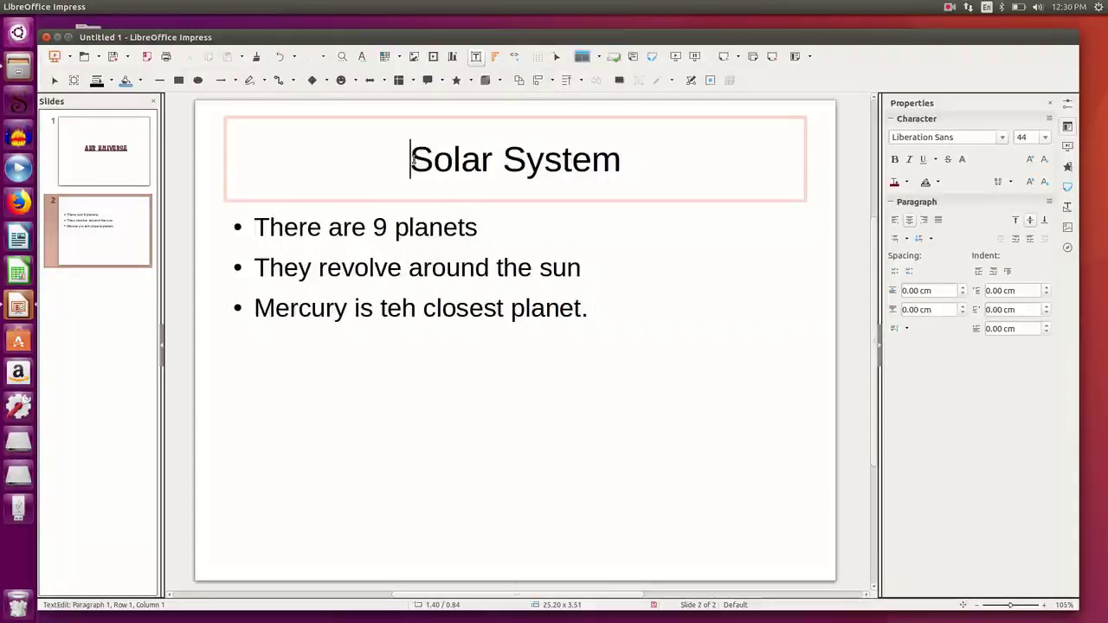
key("shift+Right")
key("shift+Right")
key("shift+Right")
key("shift+Right")
key("shift+Right")
key("shift+Right")
key("shift+Right")
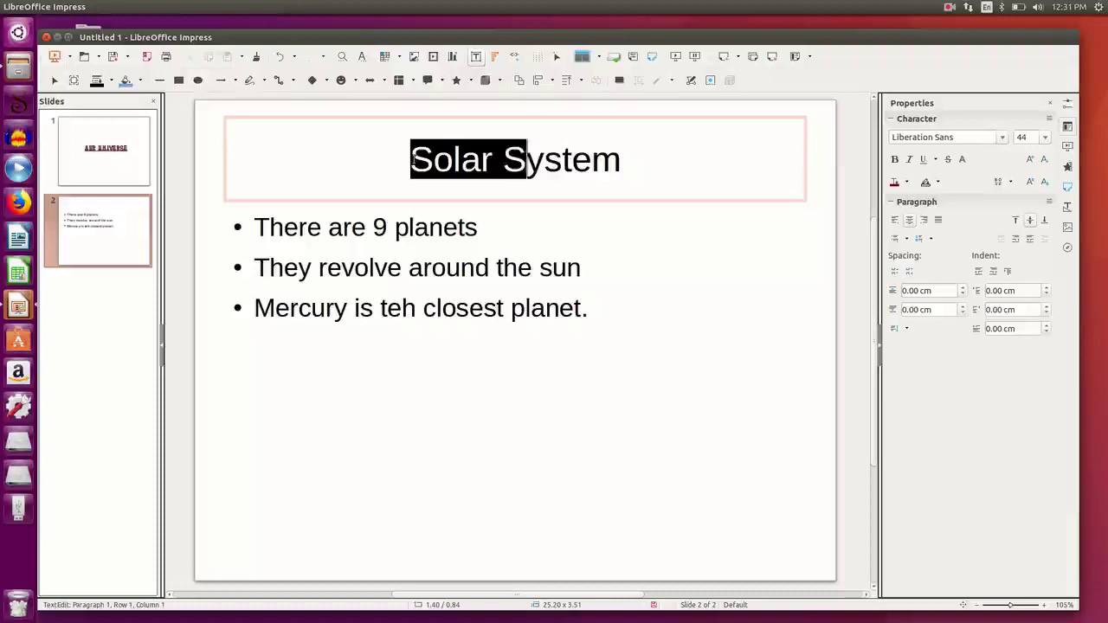
key("shift+Right")
key("shift+Right")
key("shift+Right")
key("shift+Right")
key("shift+Right")
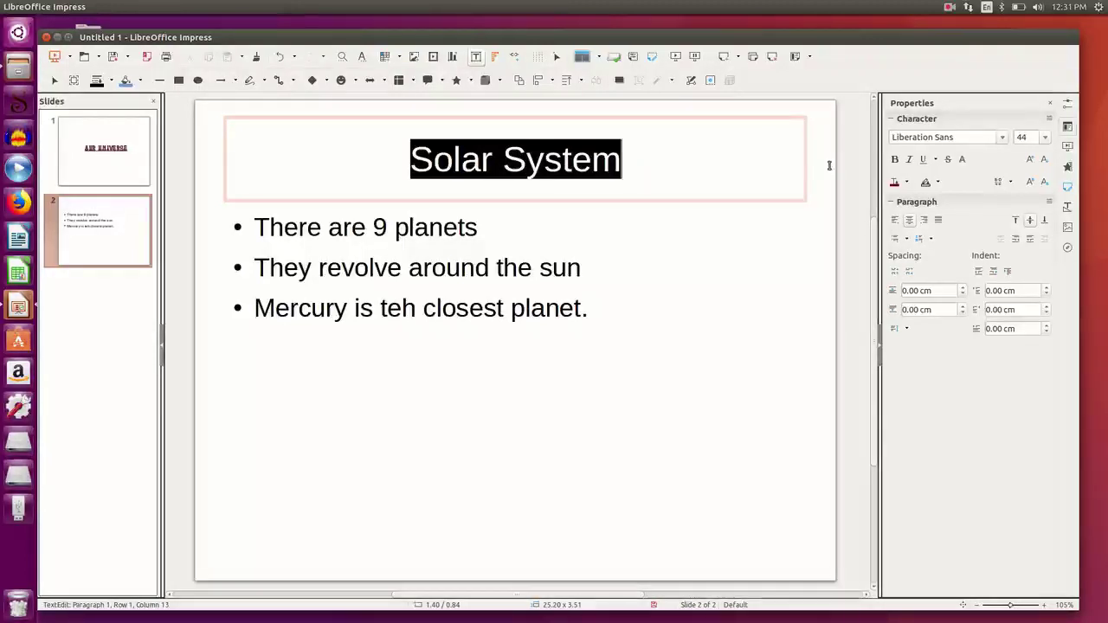
left_click(922, 160)
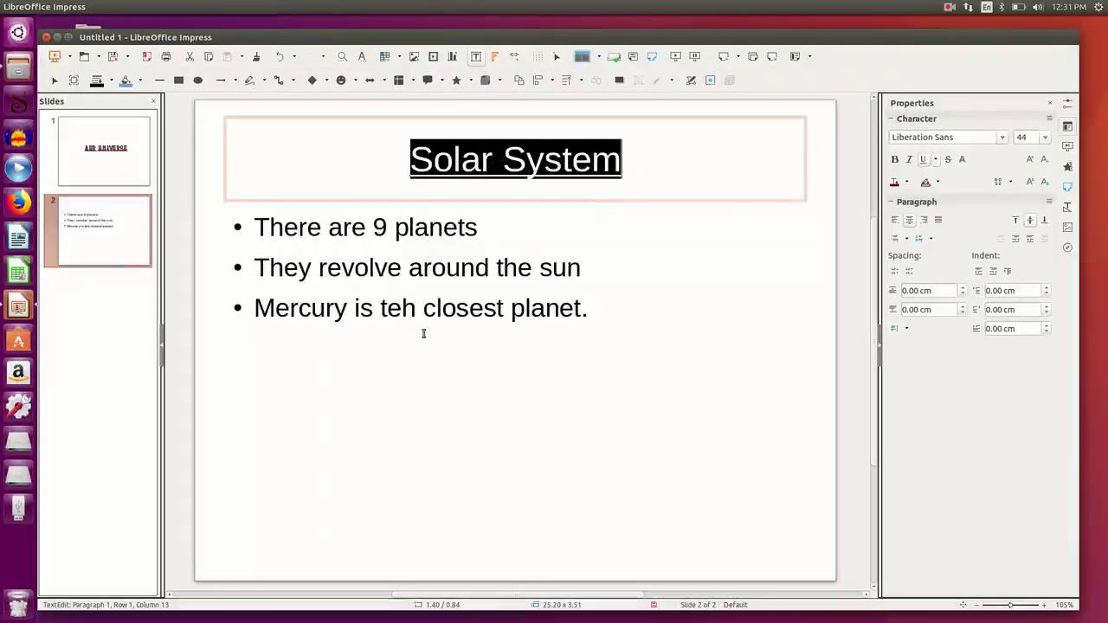
left_click(151, 308)
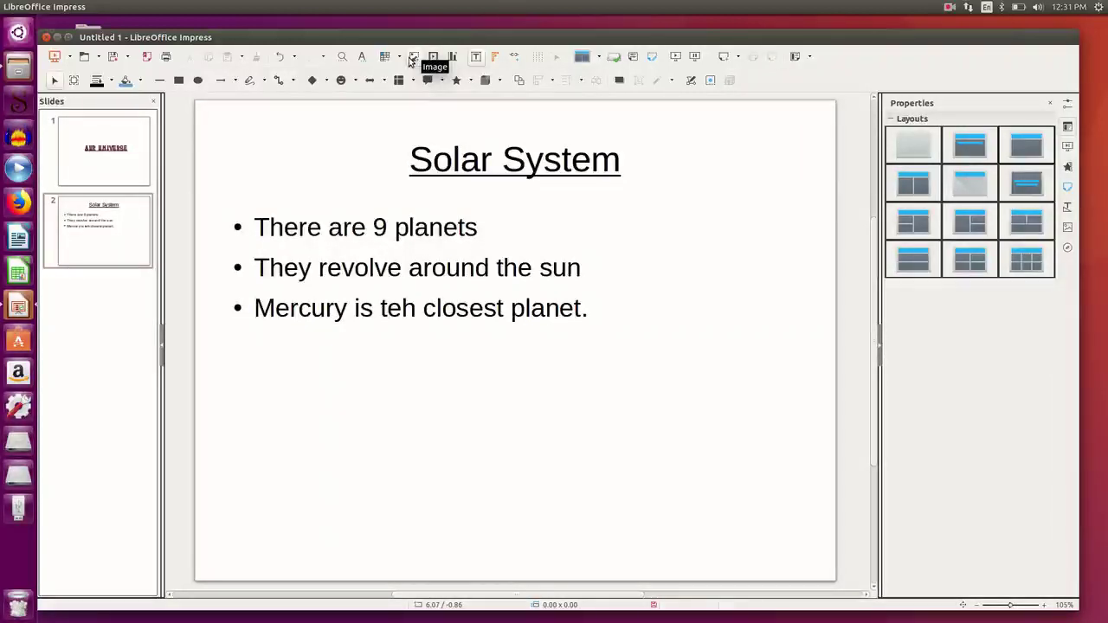
- Insert the Watercolor Planets picture onto slide 2
left_click(412, 58)
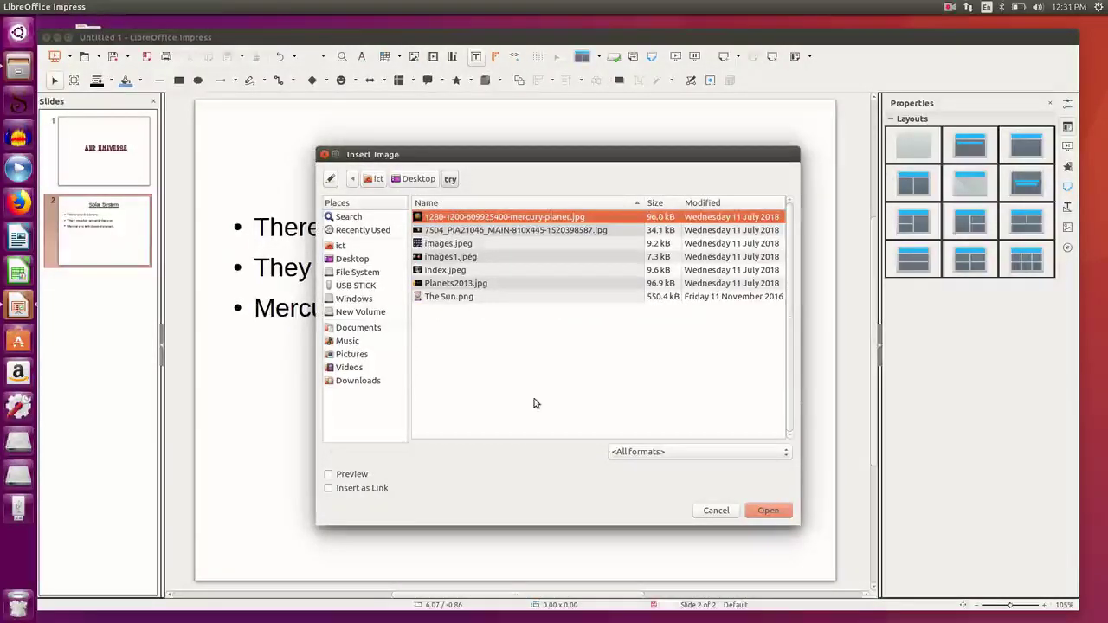
left_click(481, 243)
double_click(481, 243)
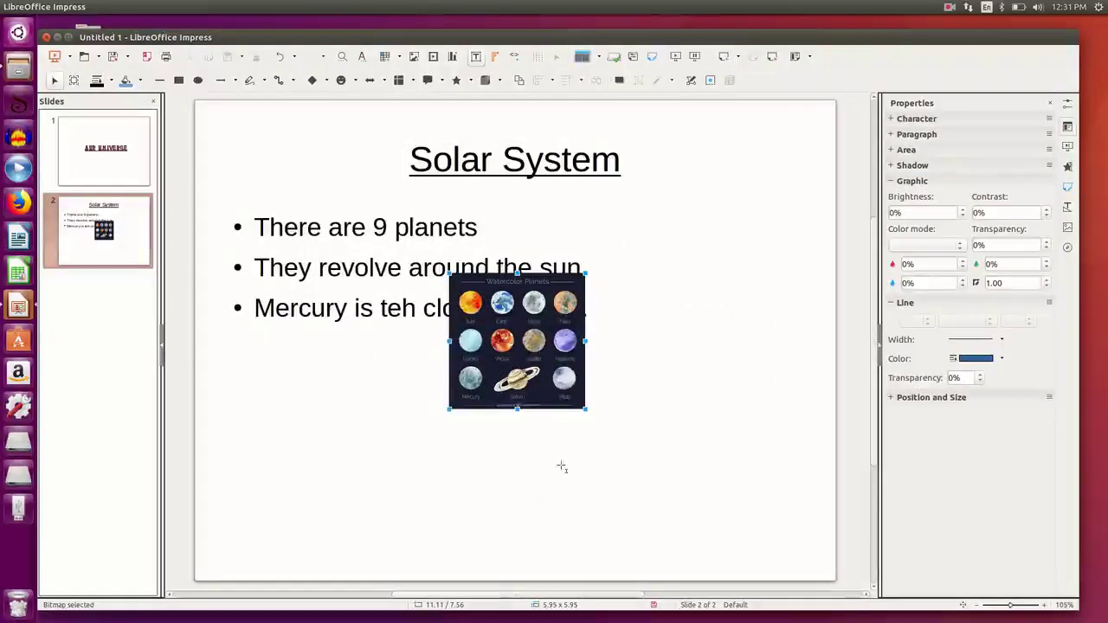
- Move the planets picture below the bullets and enlarge it to 9.09 × 9.09
left_click_drag(514, 338, 514, 438)
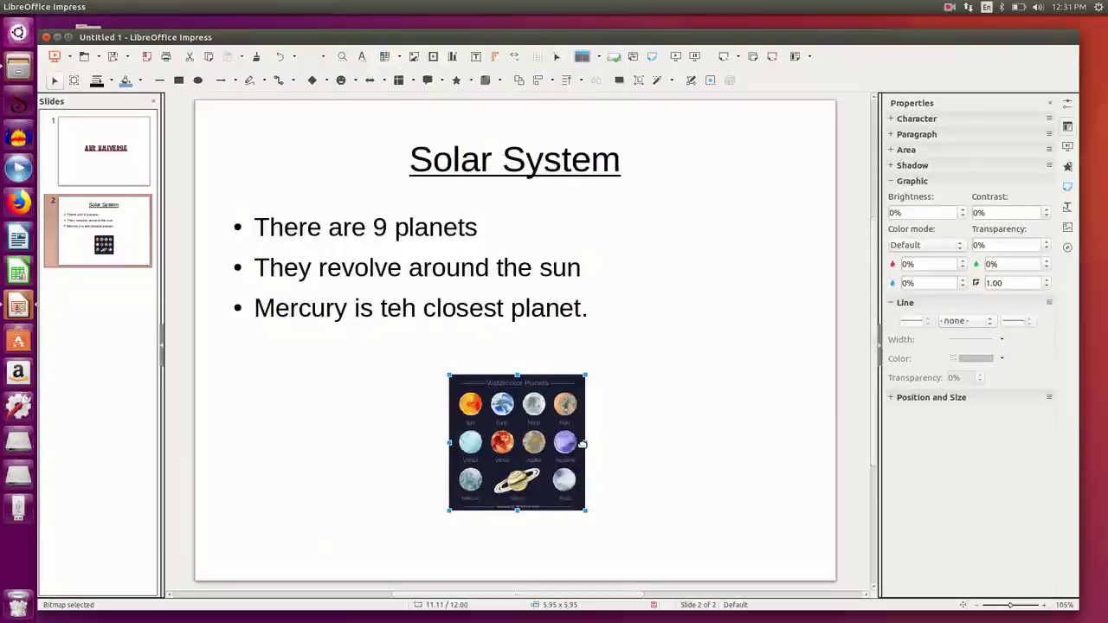
left_click_drag(588, 443, 657, 442)
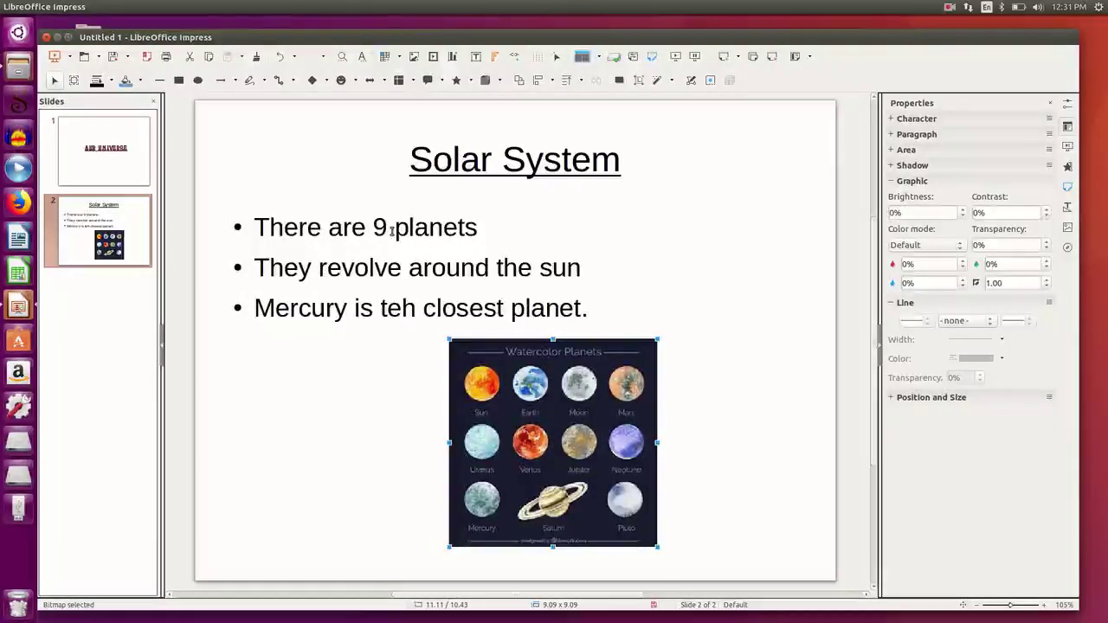
left_click(100, 348)
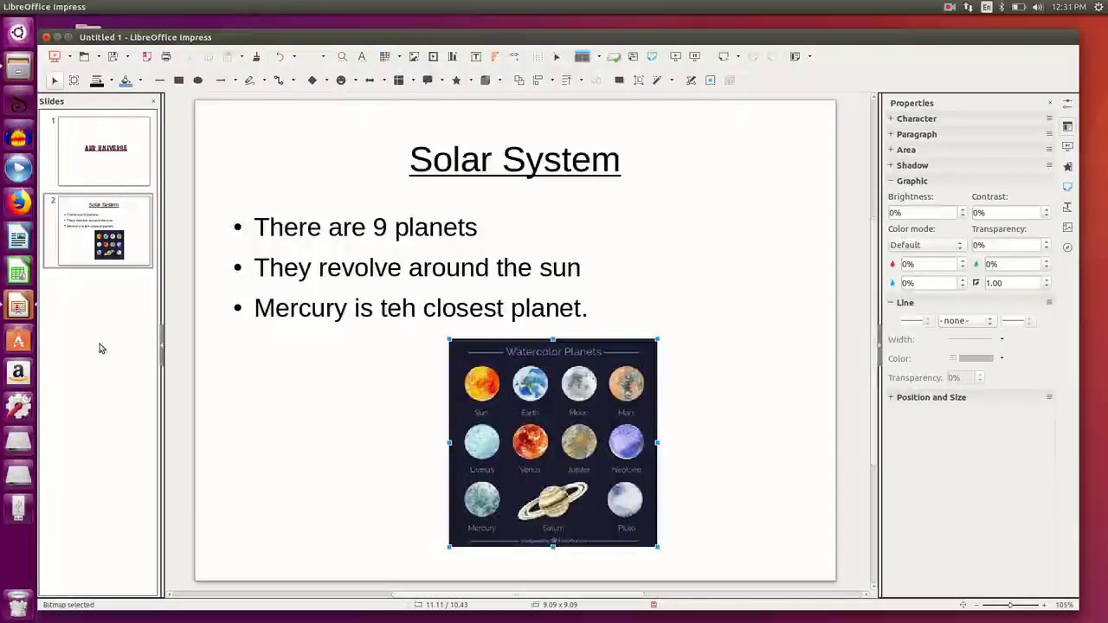